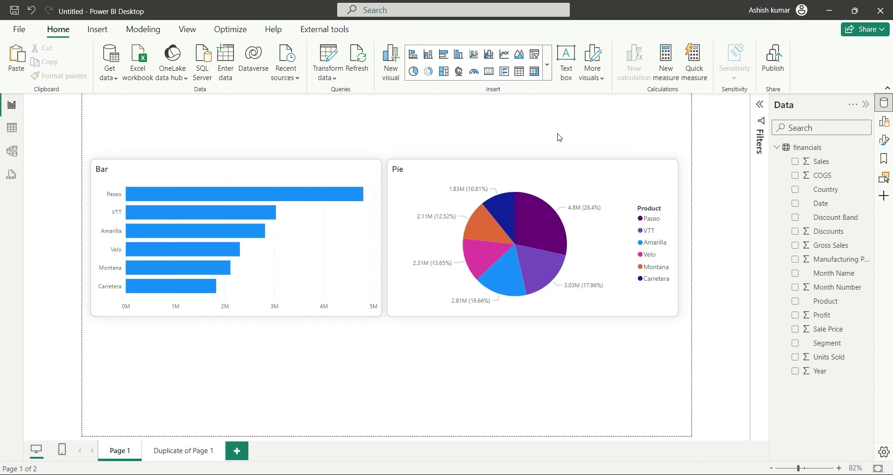
Show the Bookmarks and Selection panes beside the report page with the Bar and Pie charts.
click(197, 170)
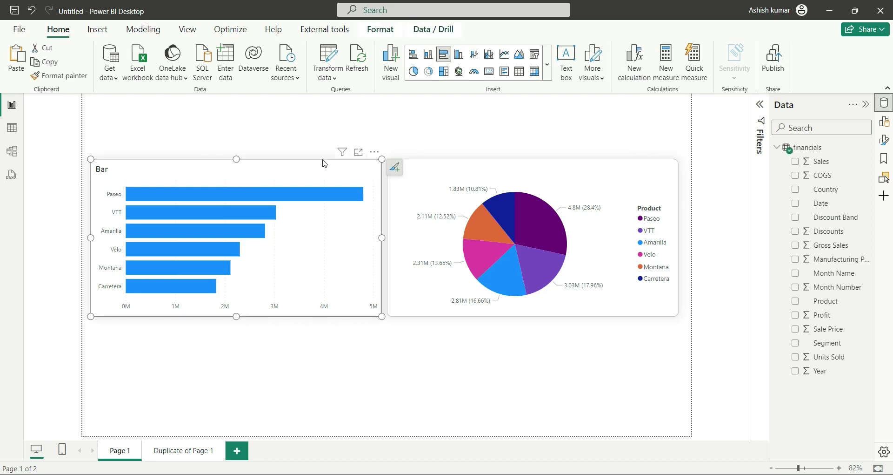
click(447, 170)
click(496, 141)
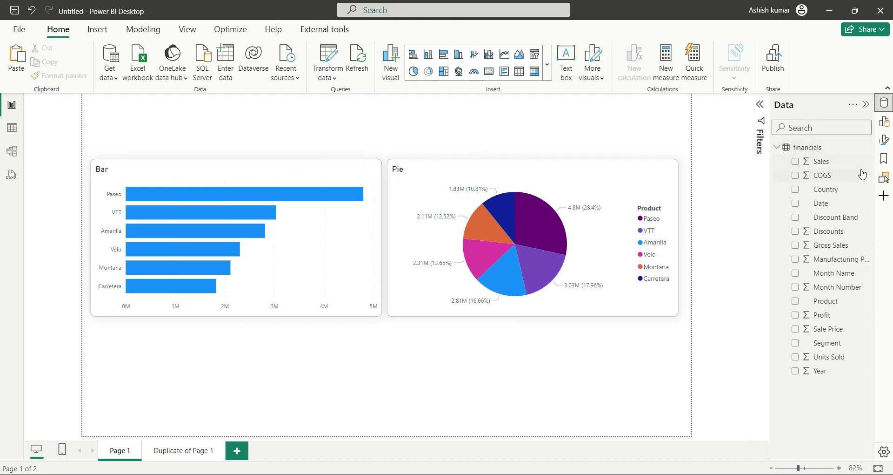
click(884, 159)
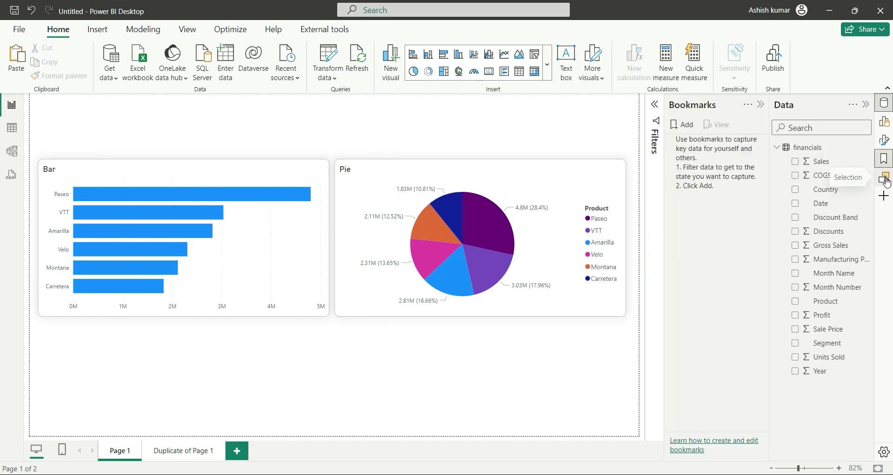
click(884, 178)
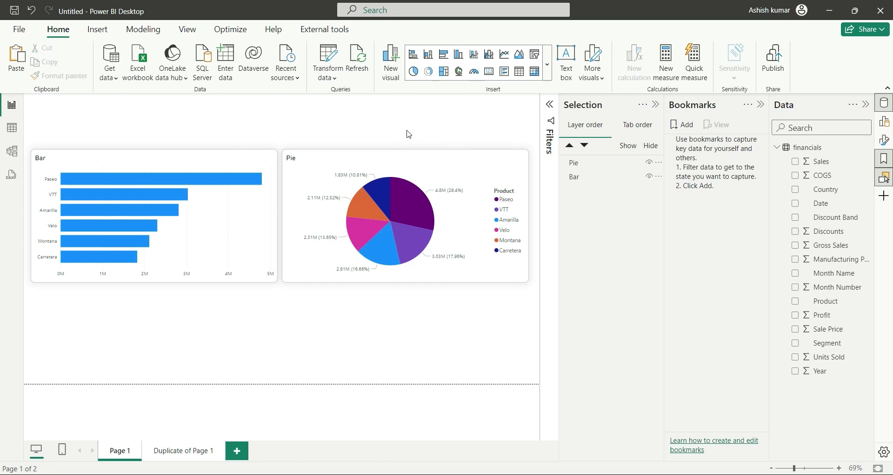
Stack the Bar and Pie charts exactly over each other and move both together to the middle of the page.
drag(196, 164, 449, 167)
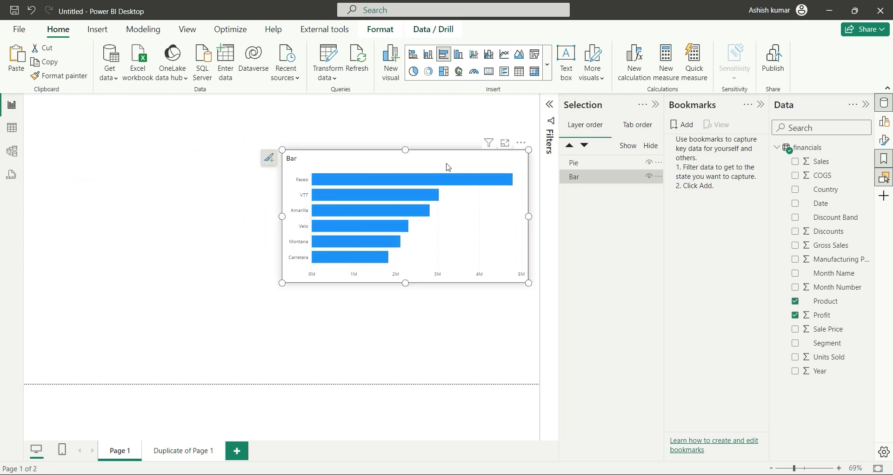
click(254, 132)
drag(267, 137, 584, 367)
drag(465, 233, 359, 242)
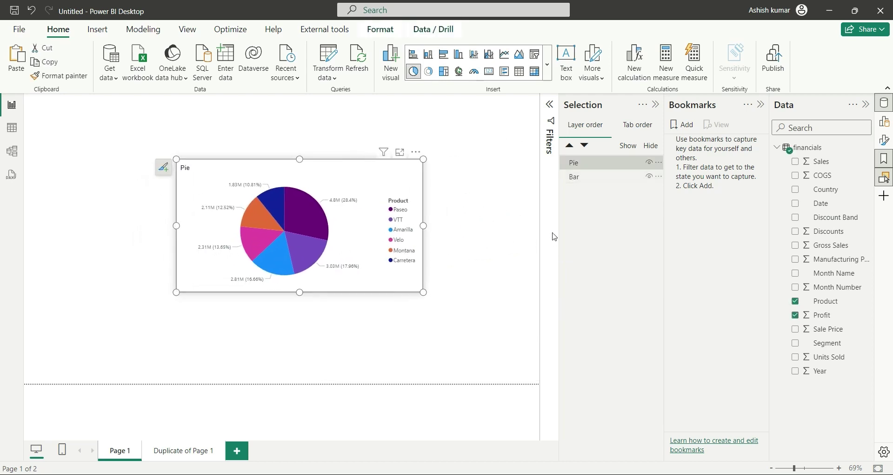
click(482, 223)
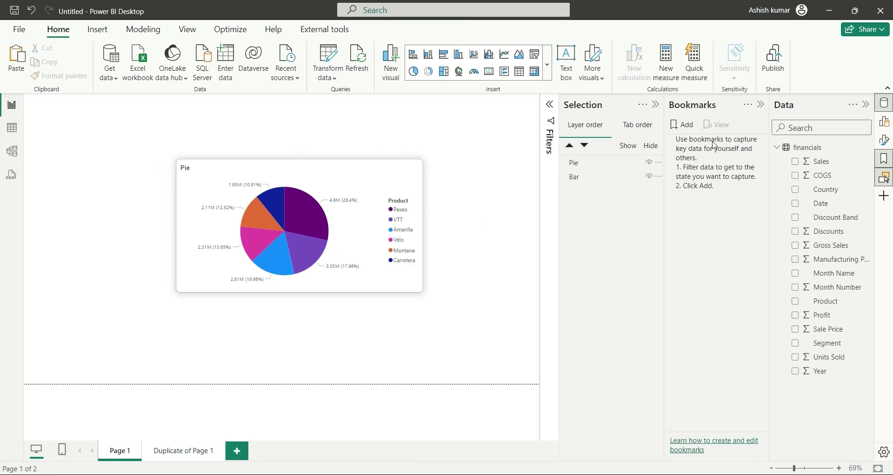
Add two bookmarks and name them "Pie chart" and "Bar Chart".
double_click(684, 132)
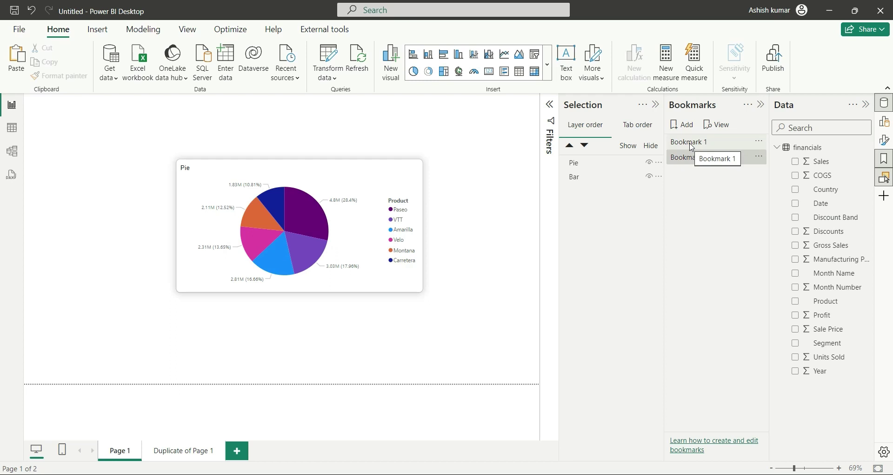
double_click(692, 141)
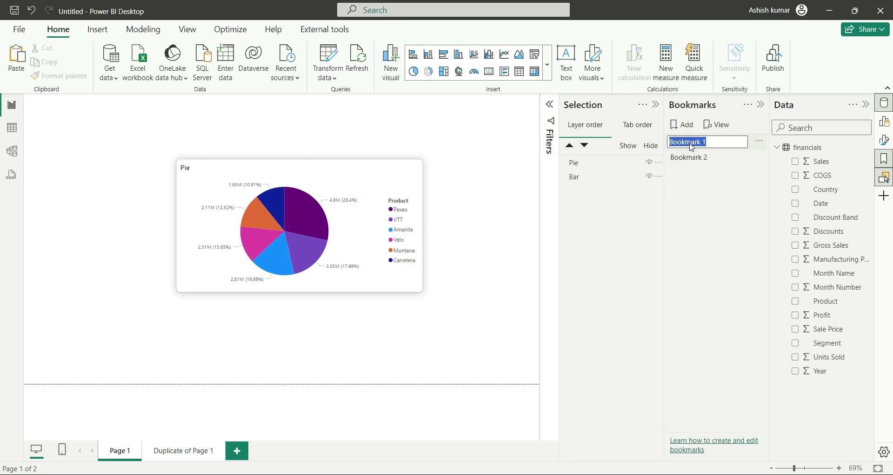
text(P)
key(Return)
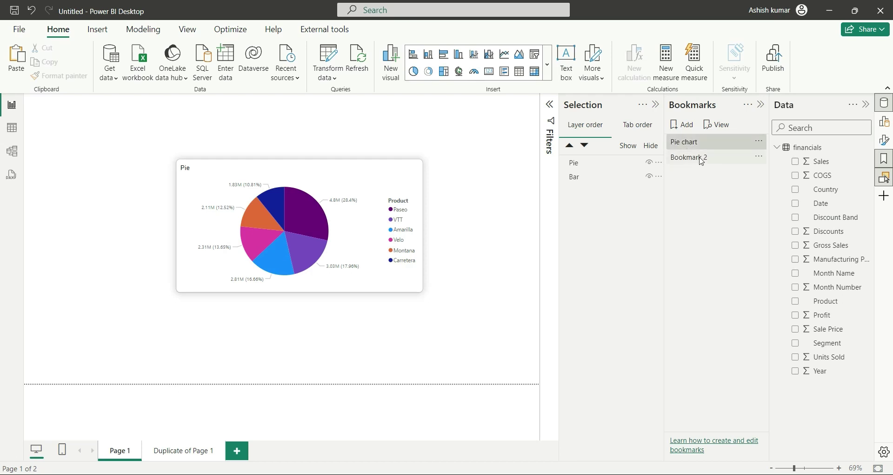
double_click(702, 158)
text(Bar Chart)
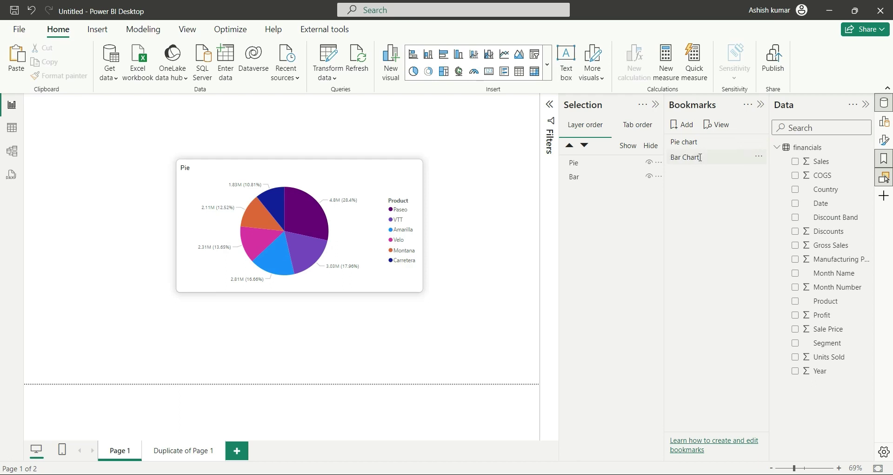
key(Return)
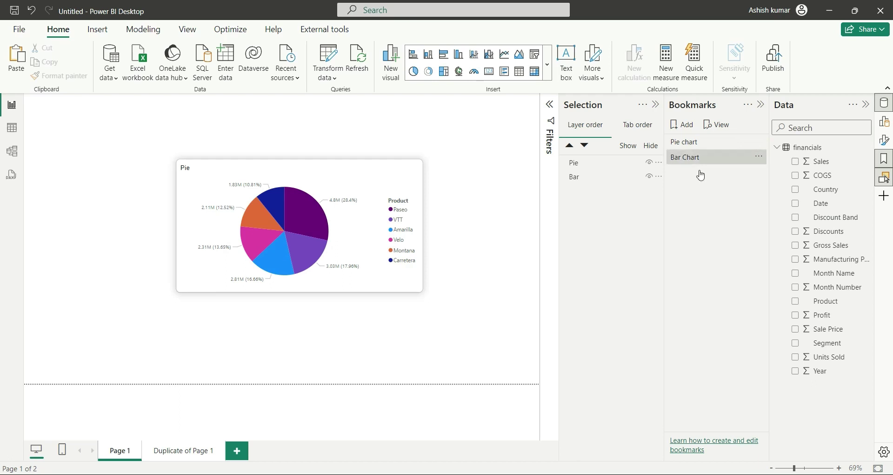
Turn off the Data option for both the Pie chart and Bar Chart bookmarks.
right_click(696, 146)
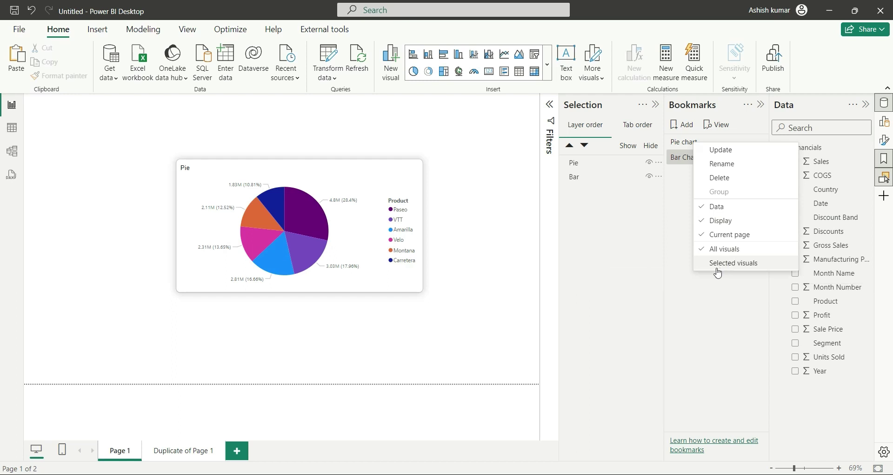
click(721, 210)
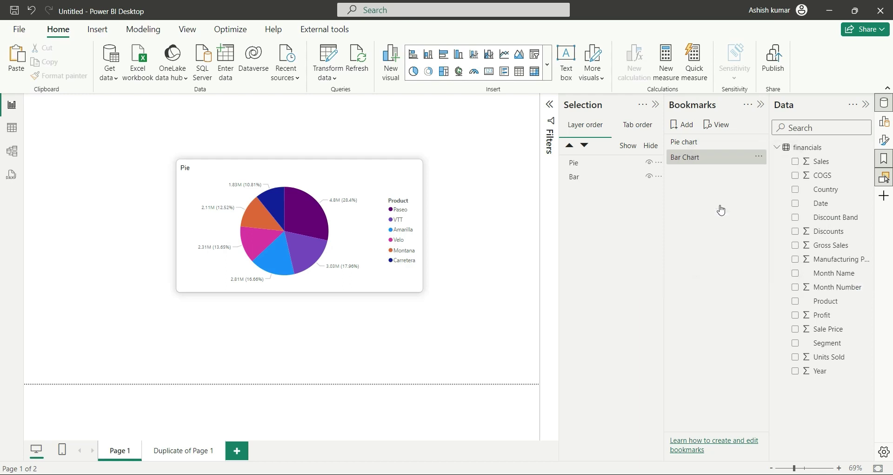
right_click(693, 162)
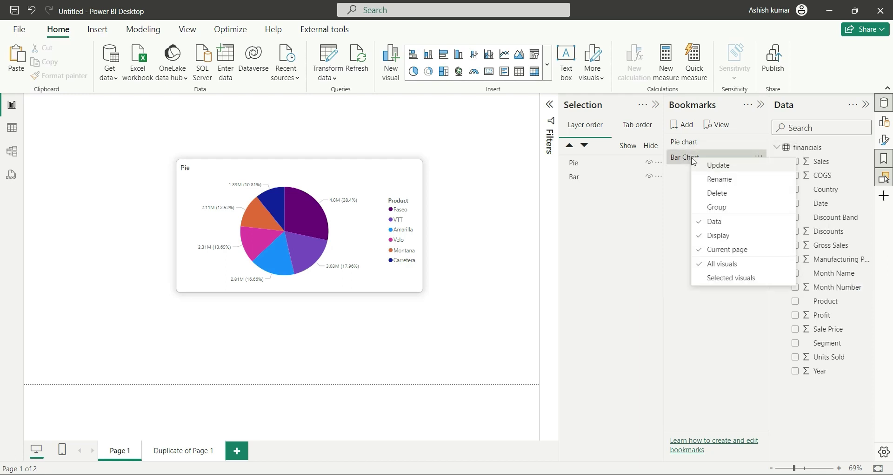
click(711, 228)
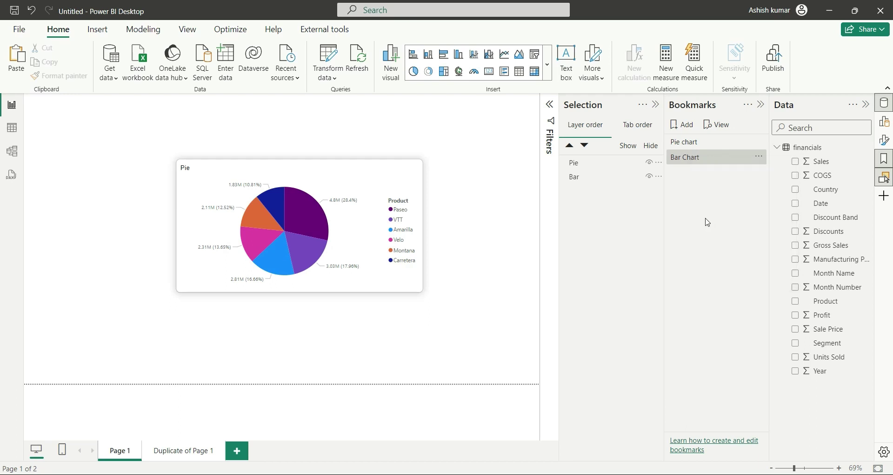
Set the Bar Chart and Pie chart bookmarks to apply to Selected visuals, and check the Pie chart bookmark's options.
right_click(700, 159)
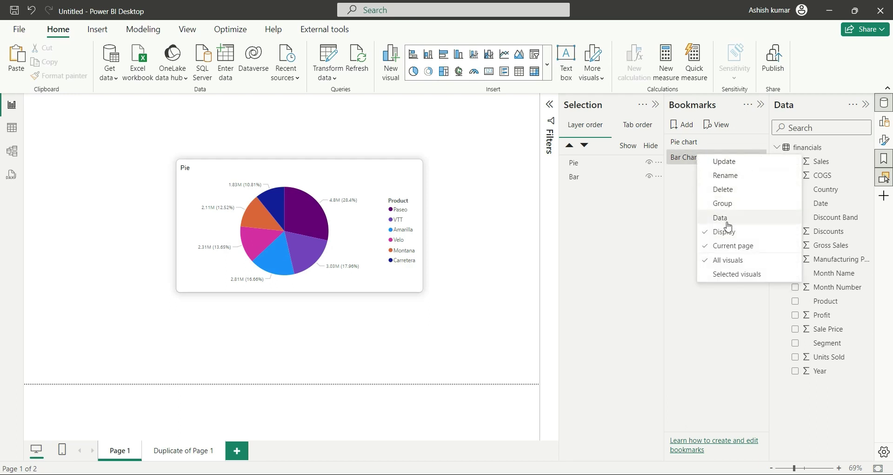
click(731, 278)
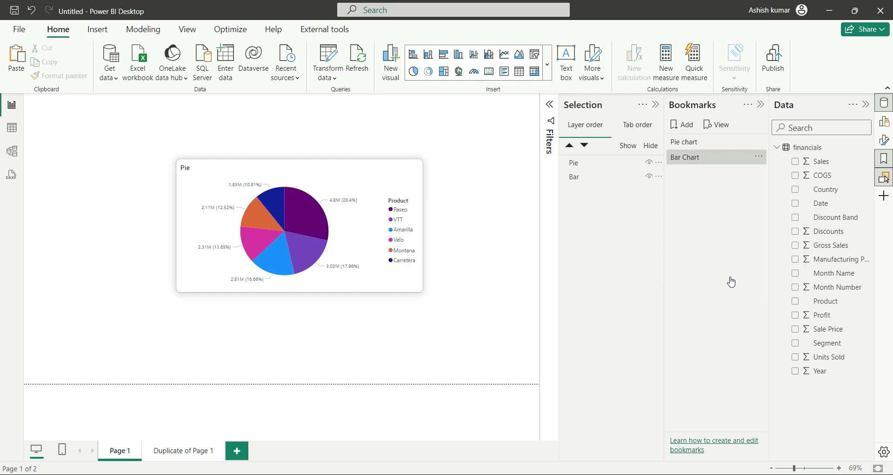
right_click(707, 147)
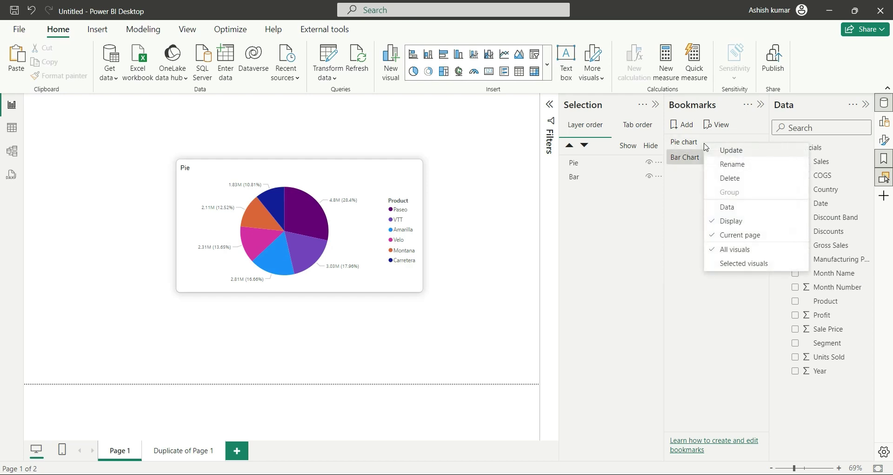
click(738, 263)
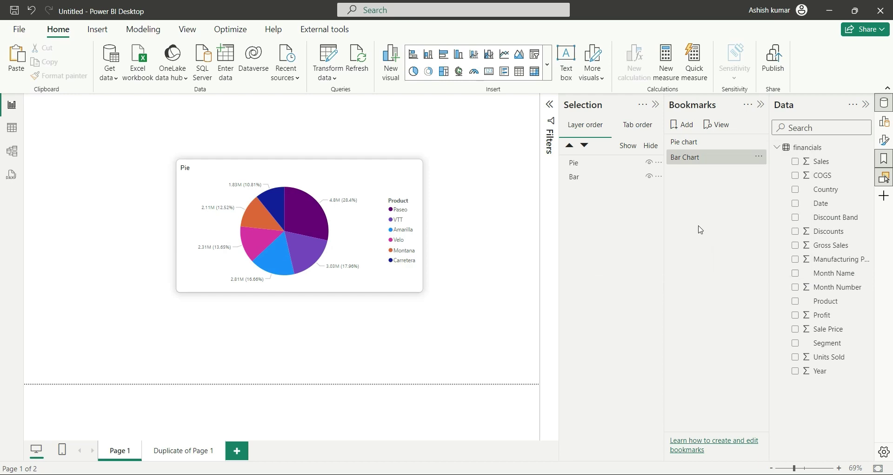
right_click(702, 144)
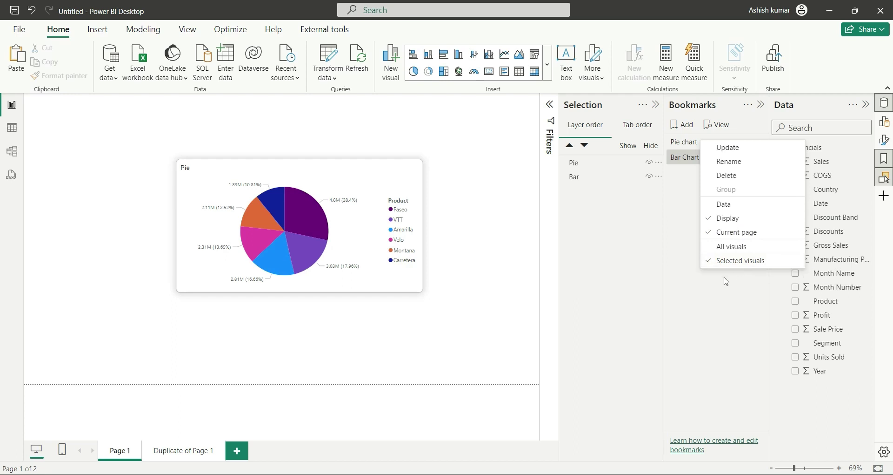
click(693, 285)
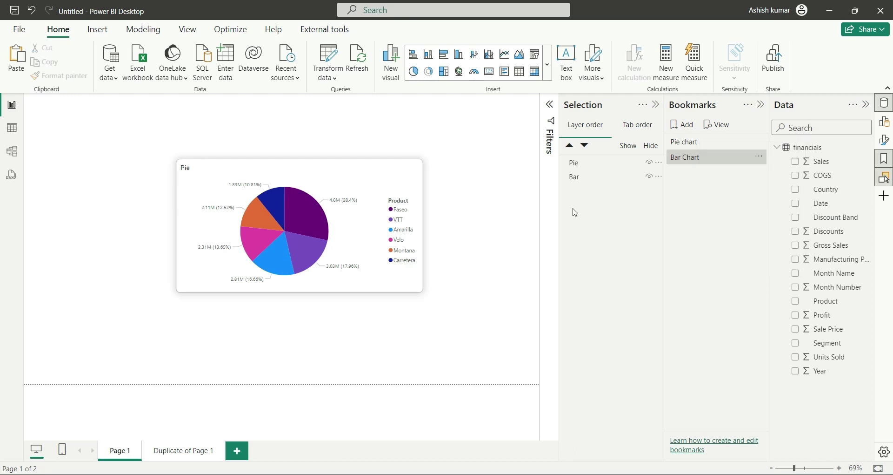
Hide the Bar visual, select both the Pie and Bar visuals, and update the Pie chart bookmark with this state.
click(651, 178)
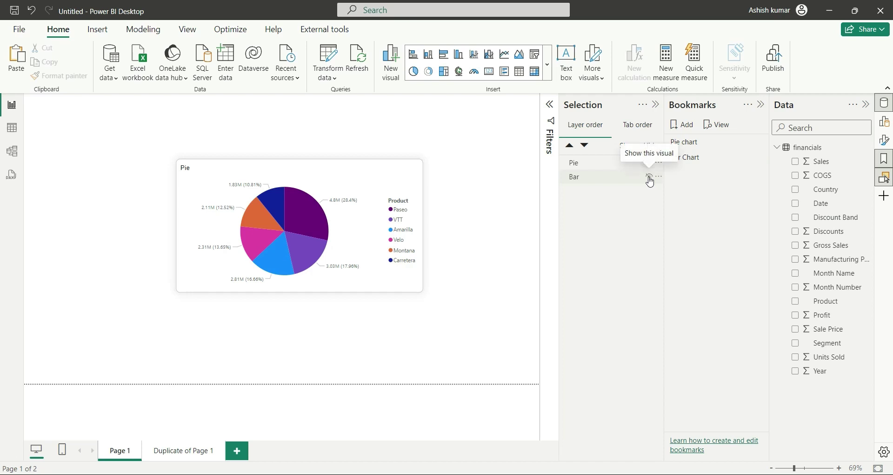
click(605, 168)
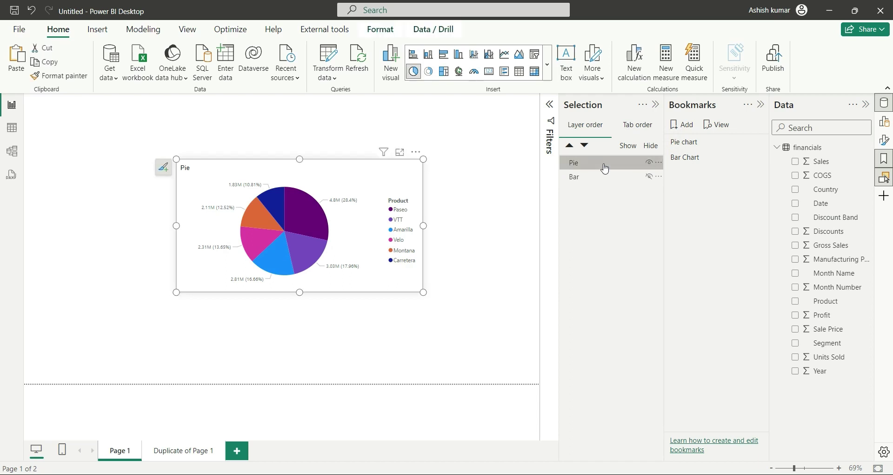
ctrl+click(603, 179)
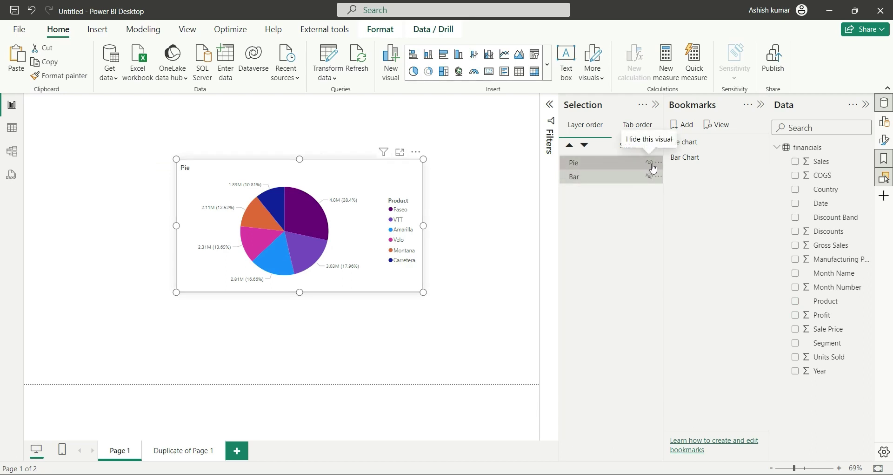
click(758, 144)
click(785, 148)
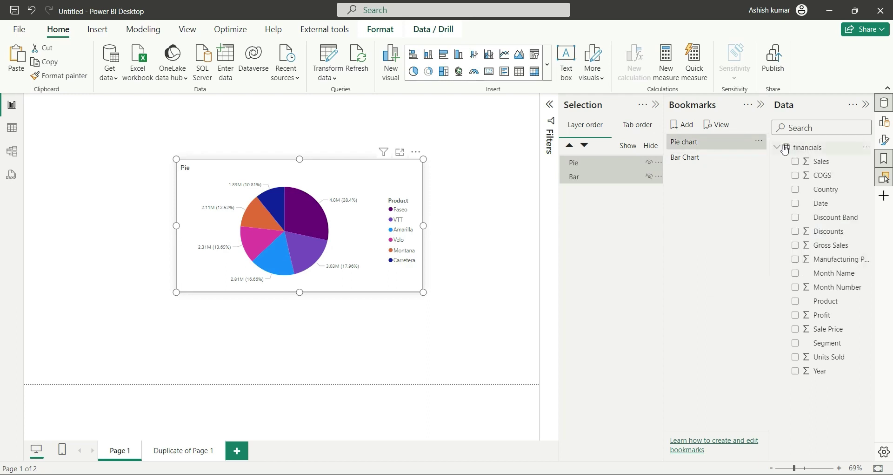
click(712, 145)
Hide the Pie visual, show the Bar visual, select both, and update the Bar Chart bookmark with this state.
click(650, 163)
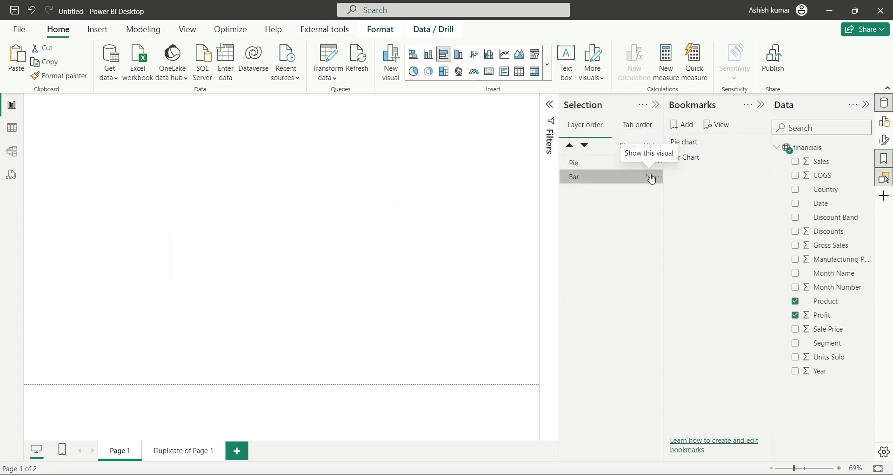
click(650, 177)
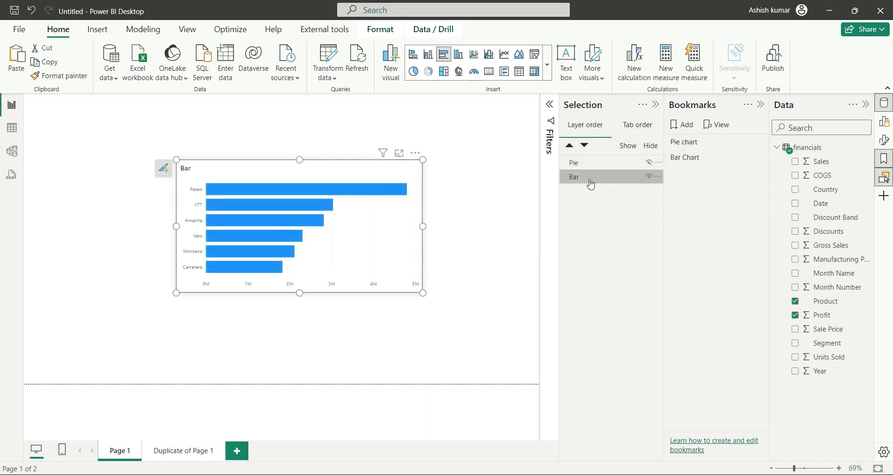
ctrl+click(589, 164)
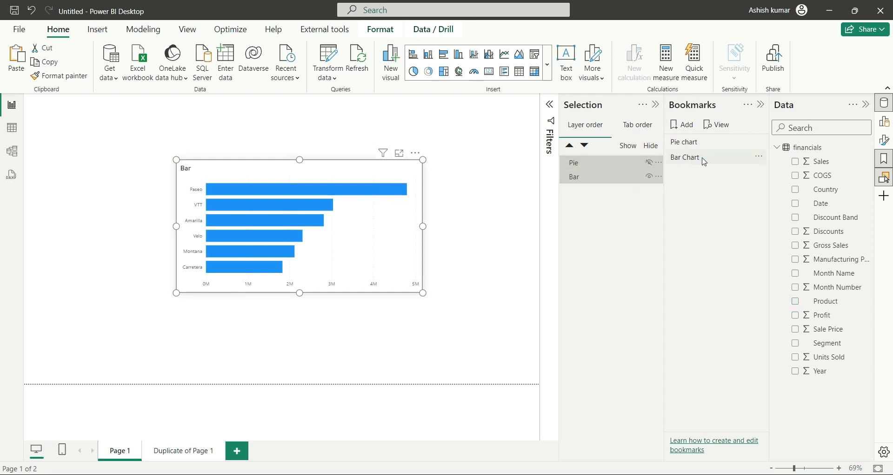
click(760, 158)
click(786, 165)
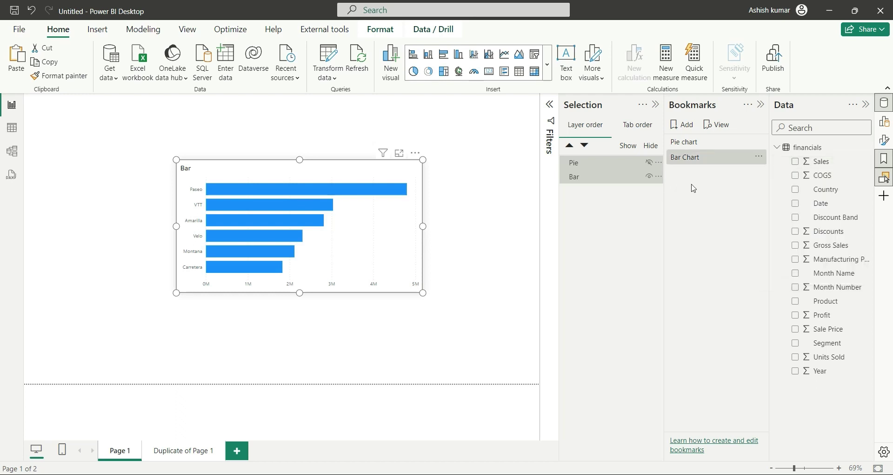
Apply the Pie chart and Bar Chart bookmarks in turn to test switching between the two visuals.
click(695, 144)
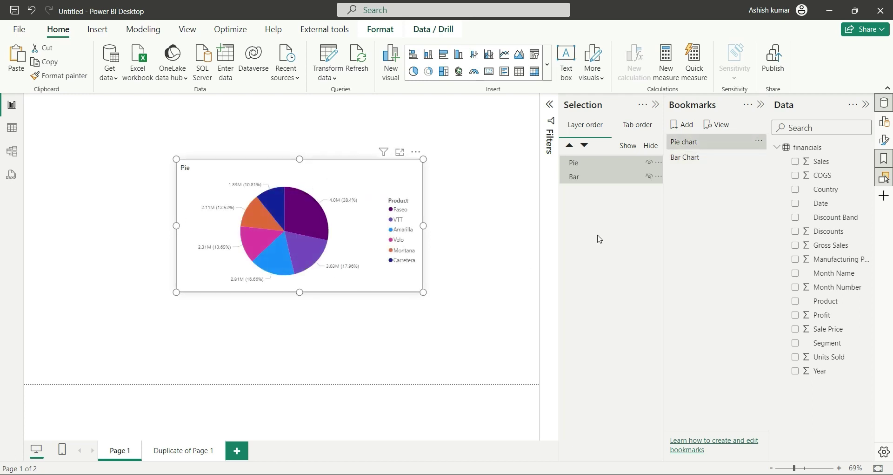
click(692, 159)
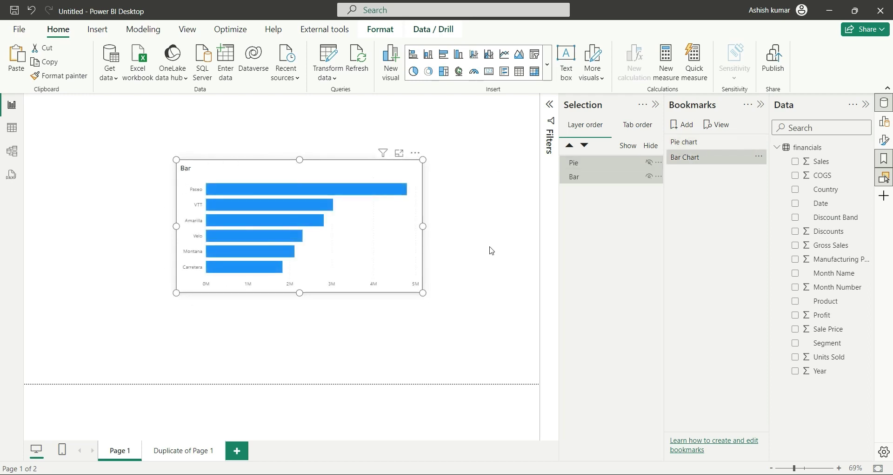
click(583, 178)
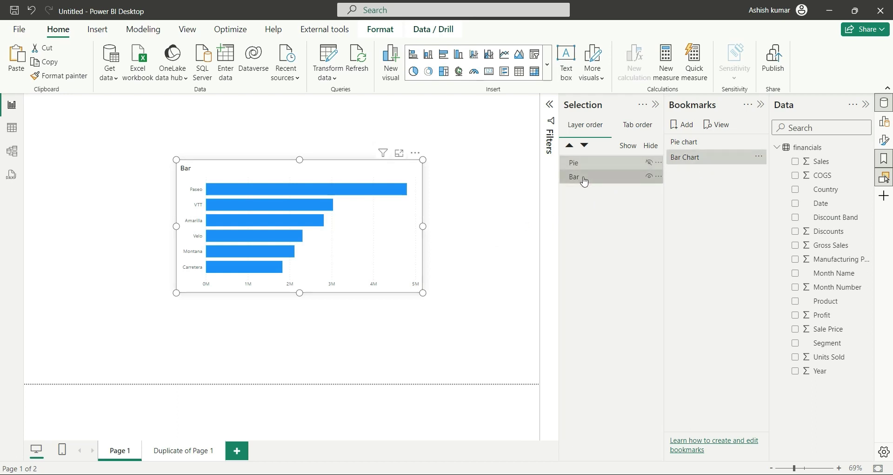
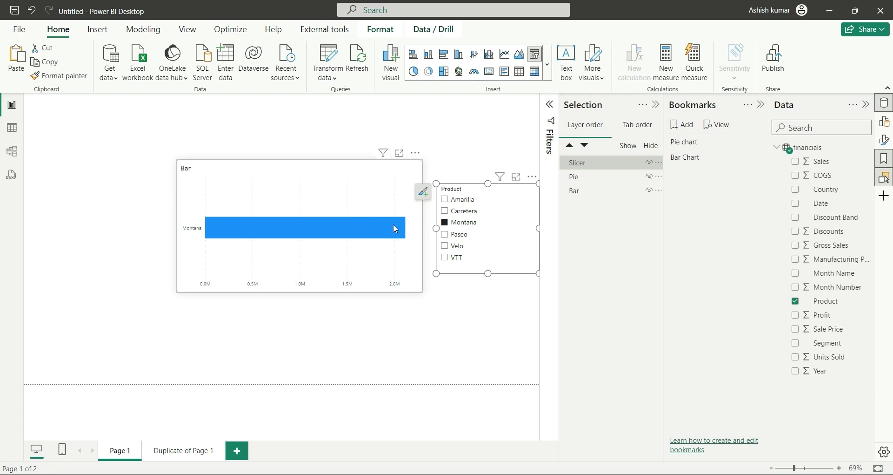
Apply the Pie chart bookmark to test it with the Product slicer filtered to Montana.
click(693, 149)
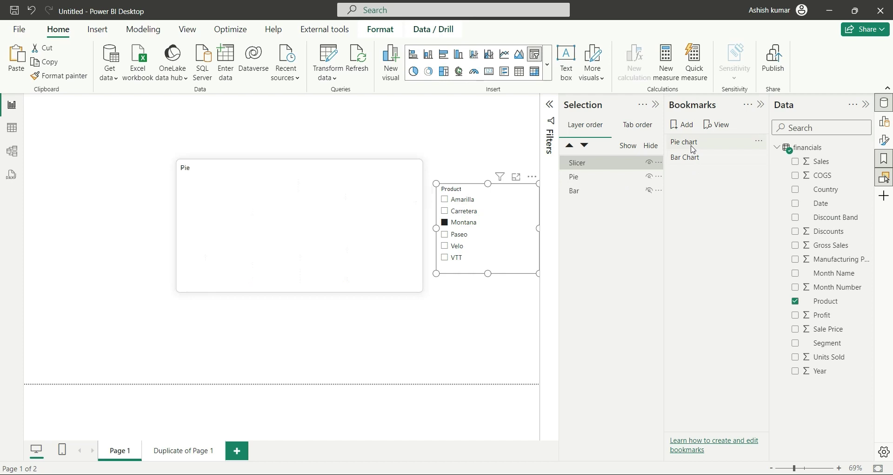
Filter the Product slicer to Paseo and apply the Bar Chart and Pie chart bookmarks alternately to test switching with this selection.
click(458, 238)
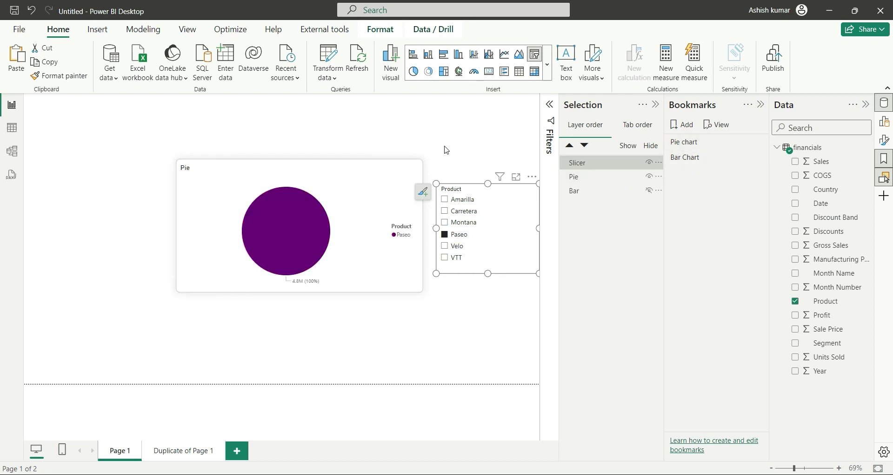
click(689, 159)
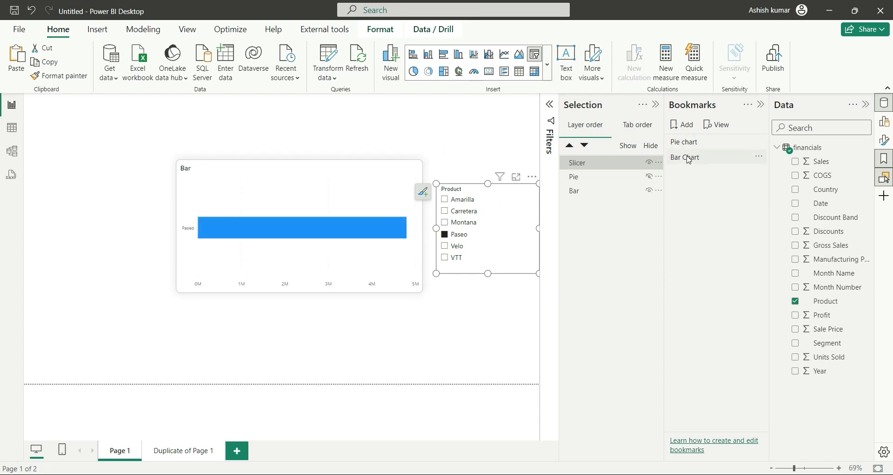
click(694, 141)
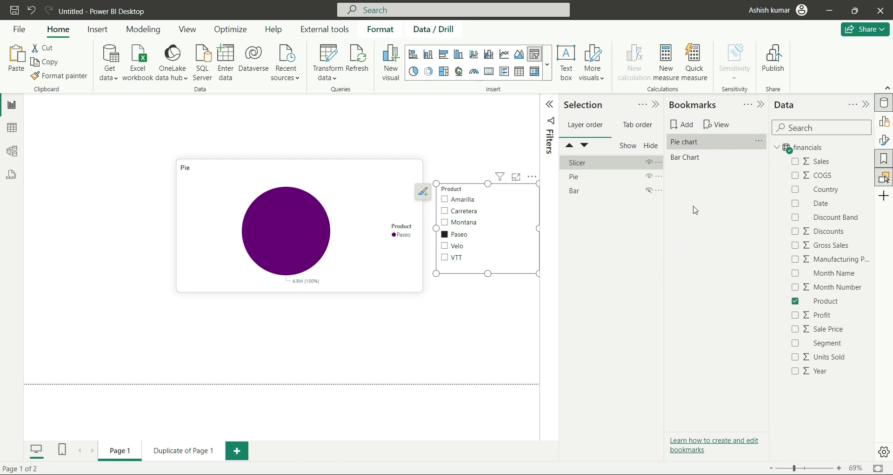
click(699, 158)
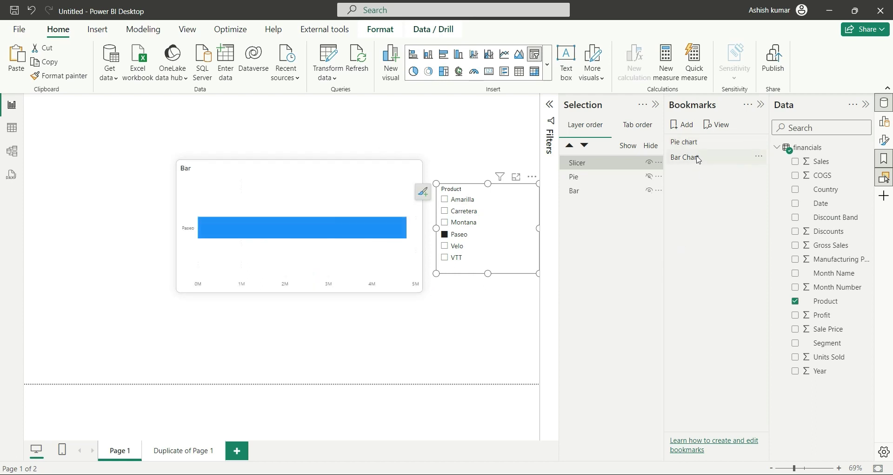
click(699, 144)
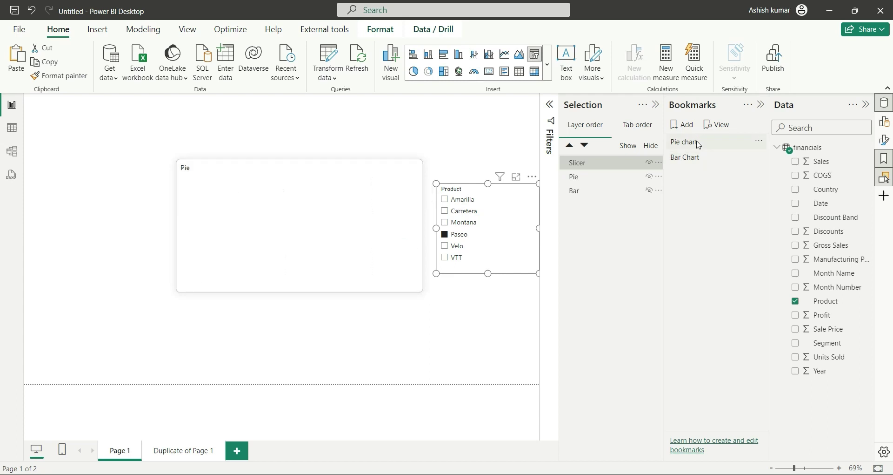
click(689, 157)
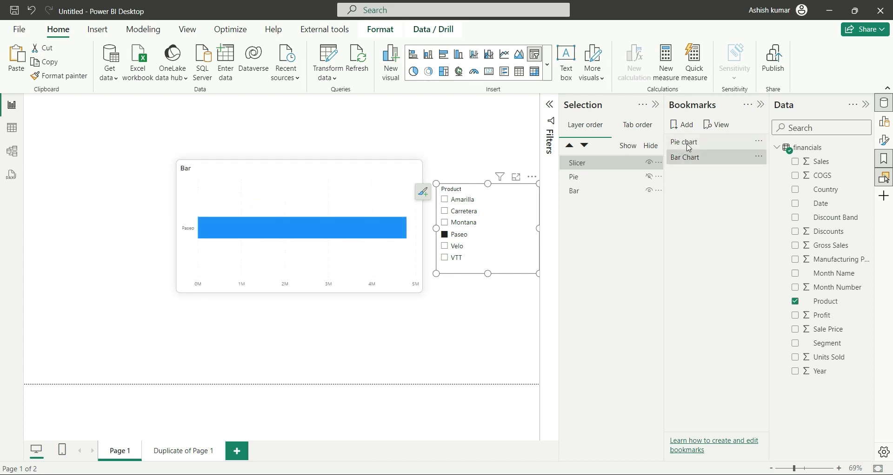
click(690, 143)
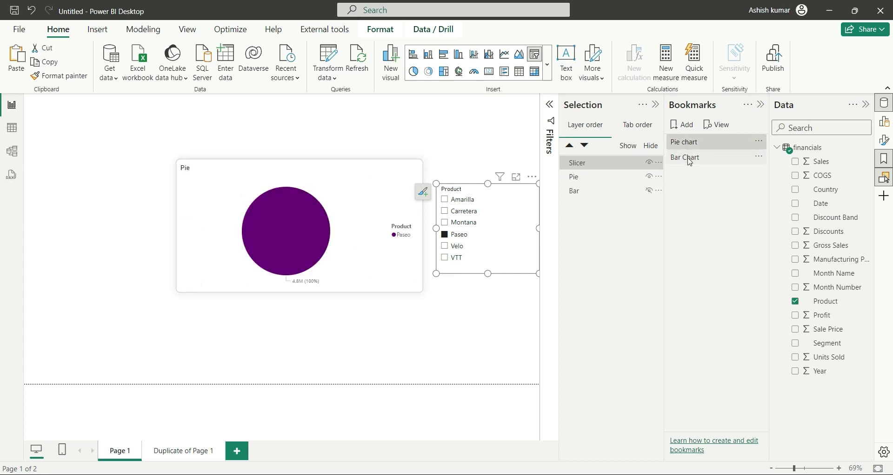
click(690, 160)
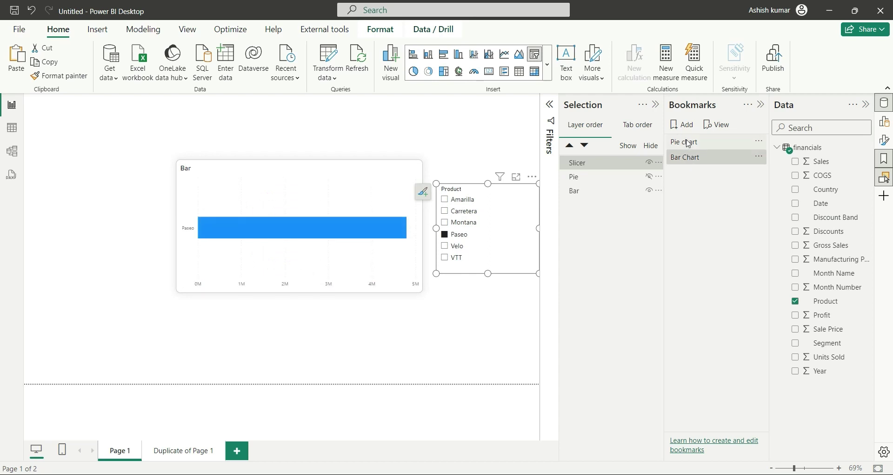
click(689, 143)
click(688, 154)
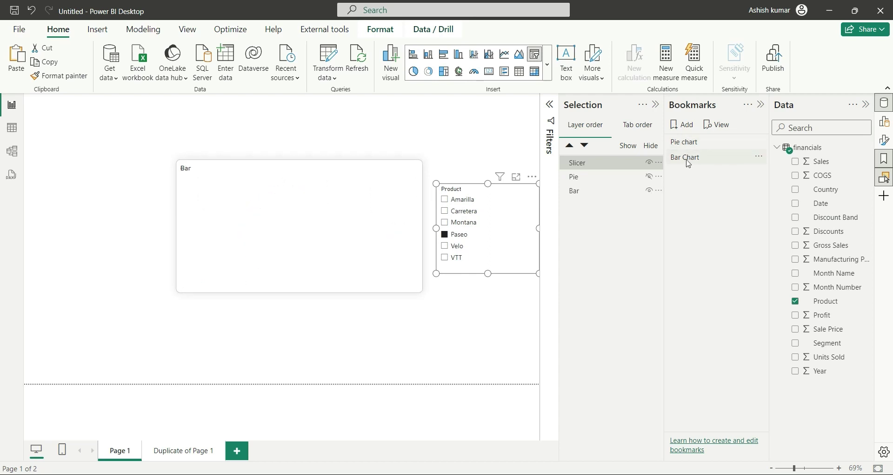
click(689, 143)
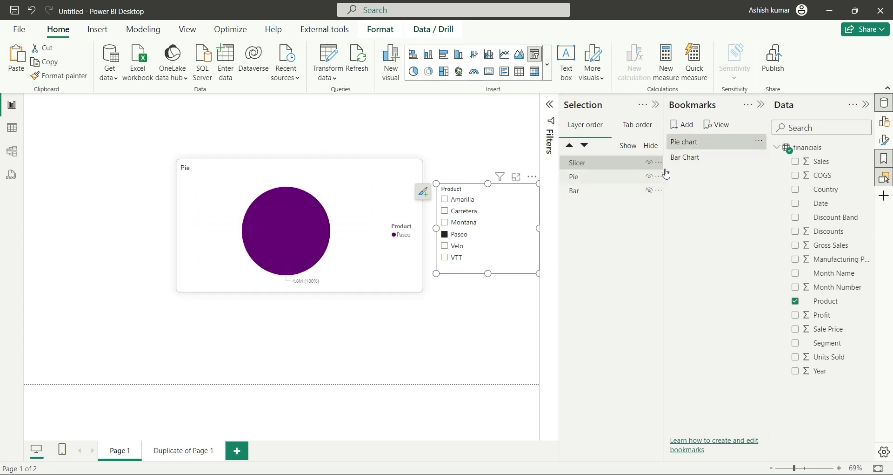
click(693, 161)
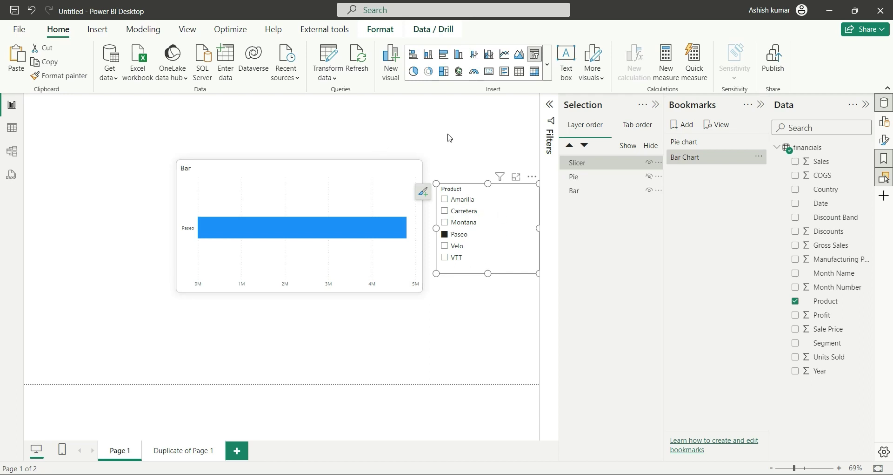
Filter the Product slicer to Montana, select the Slicer, Pie and Bar visuals together, and update the Bar Chart bookmark.
click(446, 224)
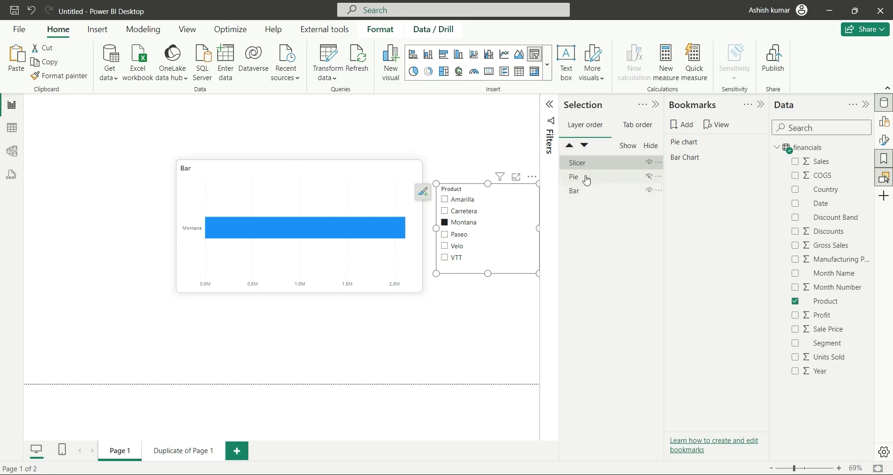
ctrl+click(588, 194)
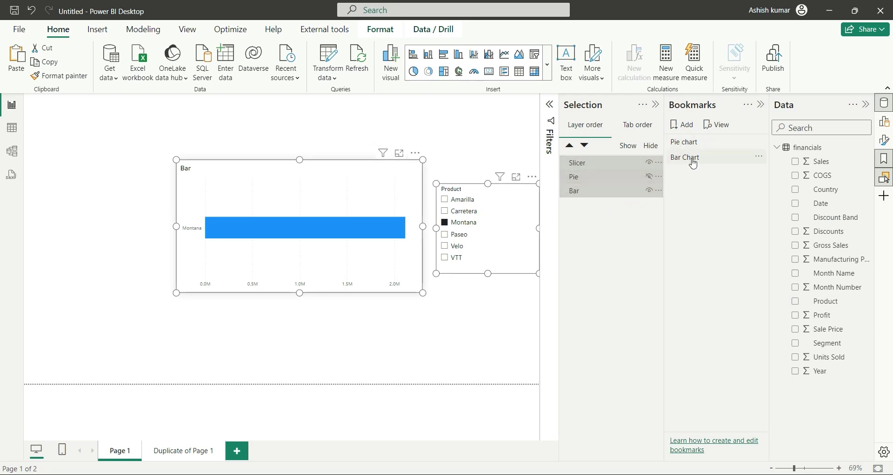
click(760, 157)
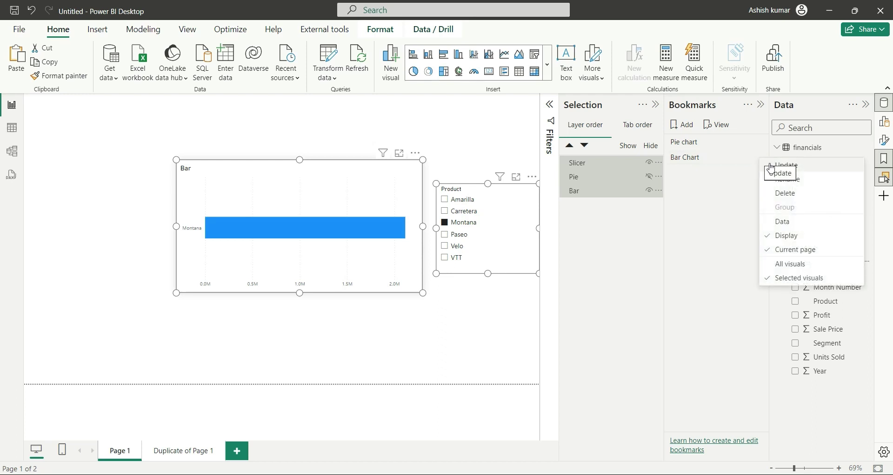
click(770, 166)
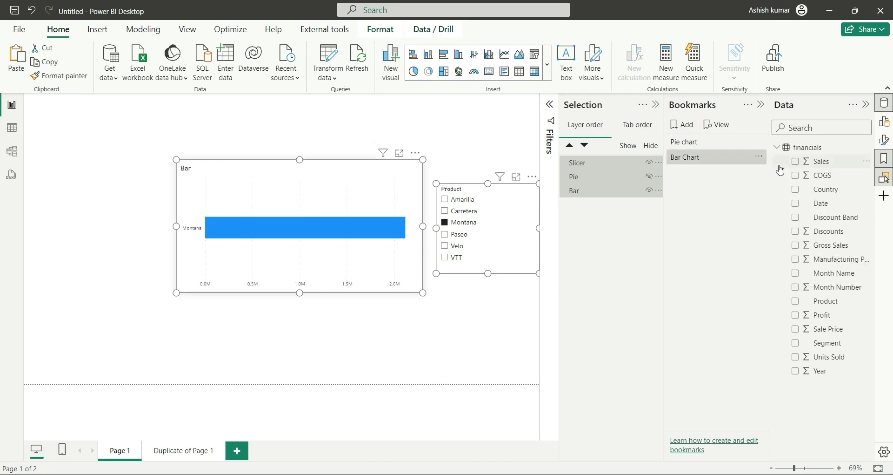
Enable the Data option for both the Bar Chart and Pie chart bookmarks, and update the Bar Chart bookmark.
right_click(691, 161)
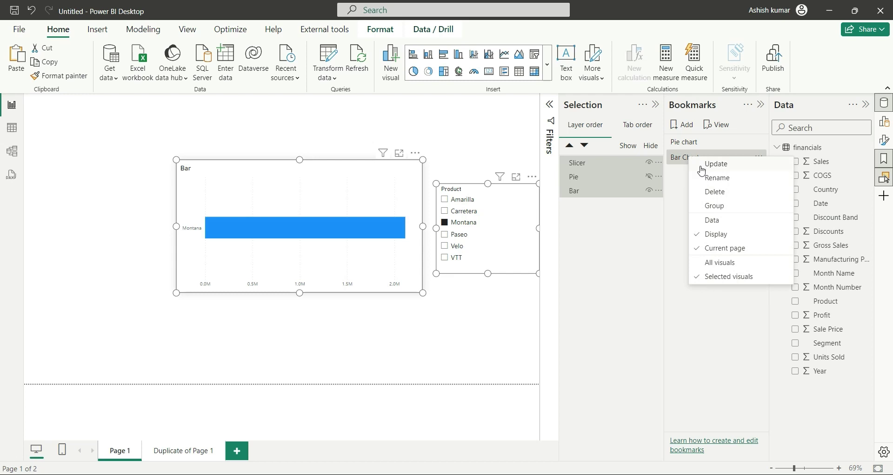
click(717, 222)
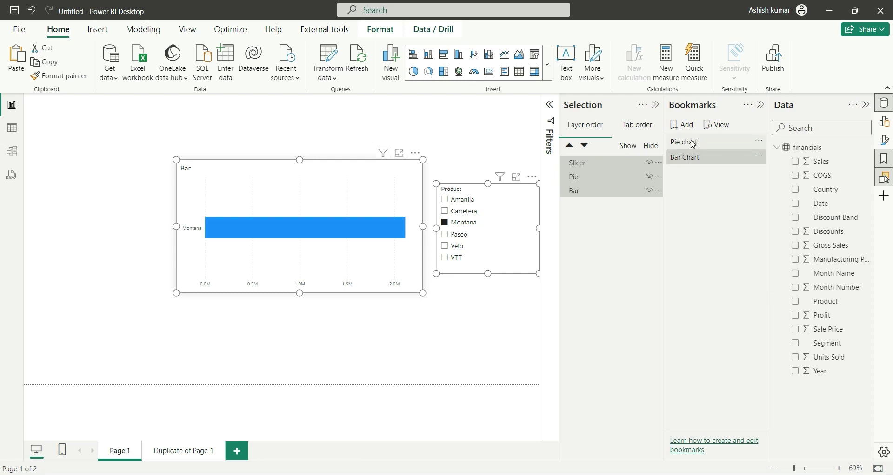
right_click(694, 144)
click(720, 209)
right_click(731, 160)
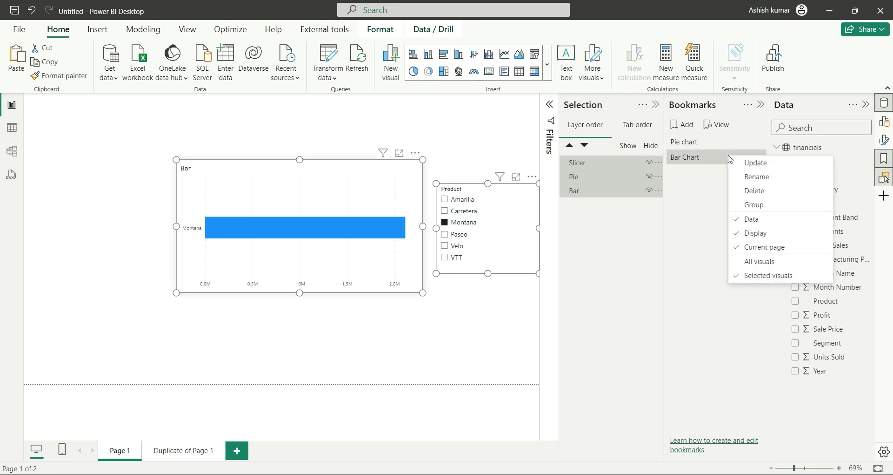
click(759, 163)
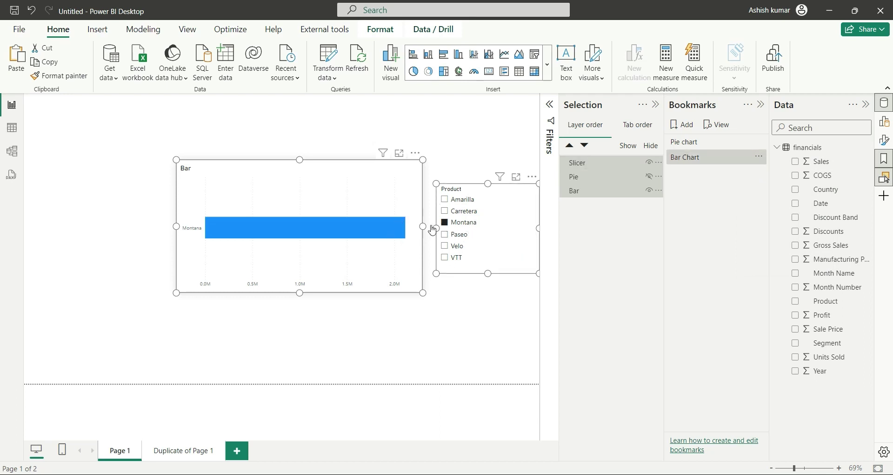
Apply the Pie chart bookmark, filter the slicer to Paseo, and update the bookmark with the Slicer, Pie and Bar visuals selected.
click(691, 146)
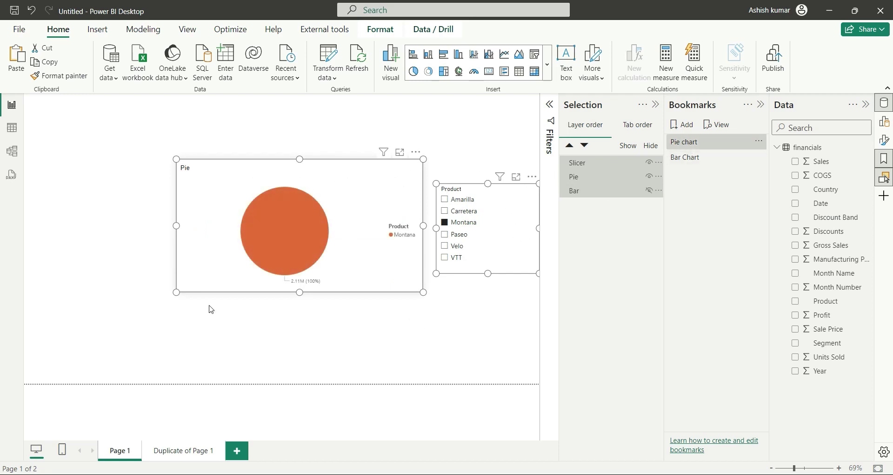
click(458, 239)
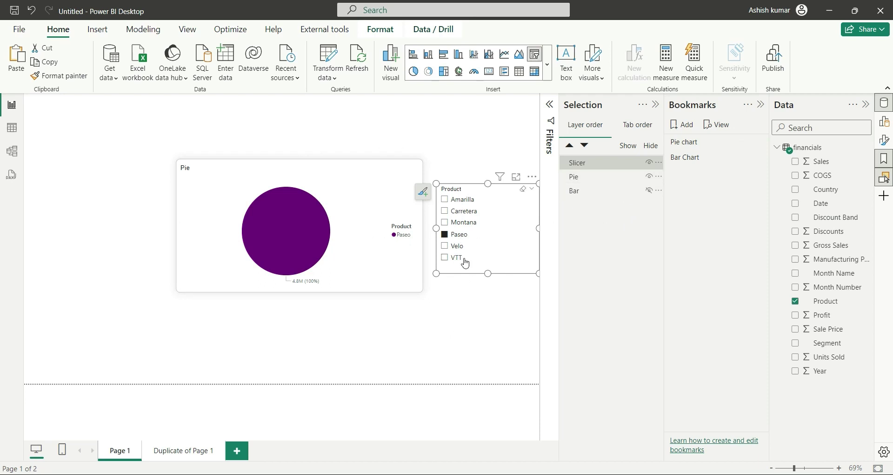
ctrl+click(590, 176)
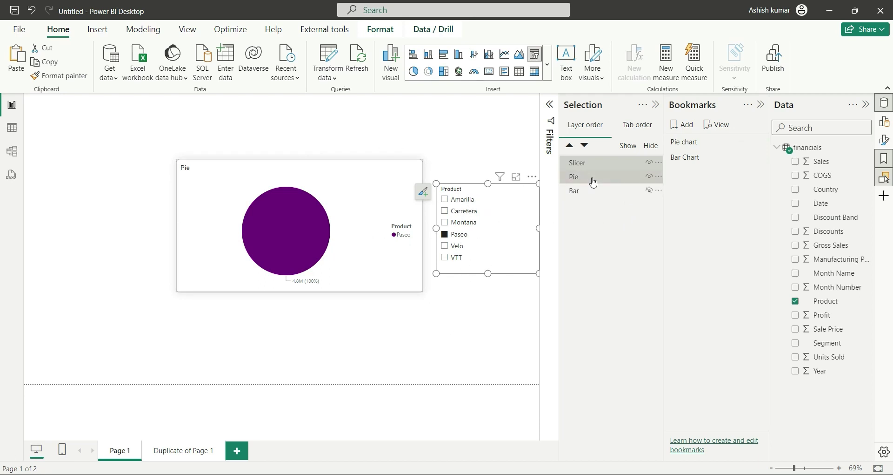
ctrl+click(594, 191)
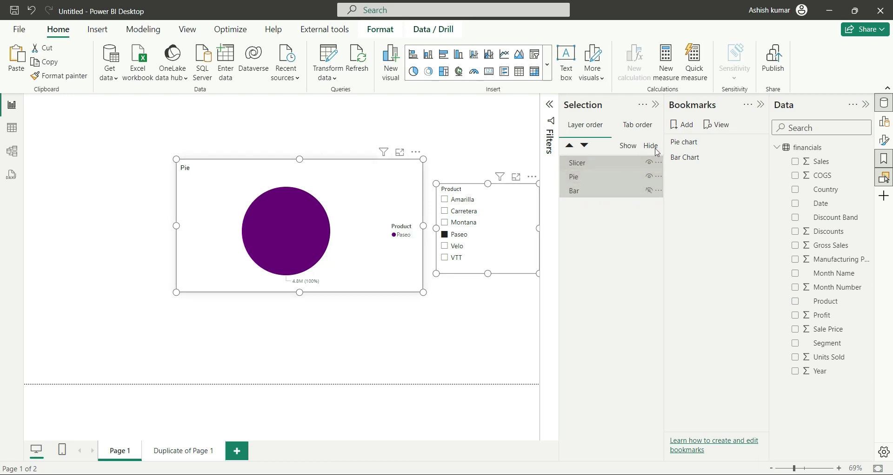
right_click(733, 141)
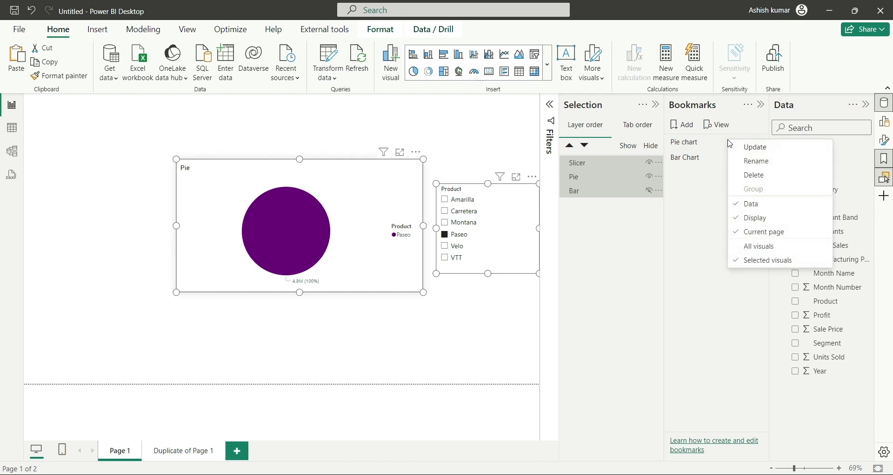
click(755, 148)
click(755, 153)
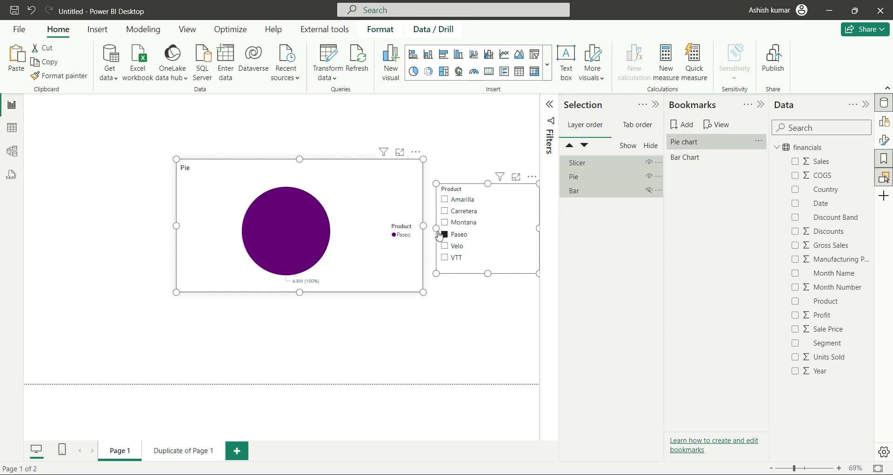
Apply the Bar Chart and Pie chart bookmarks in turn to test whether each restores its saved slicer selection.
click(693, 160)
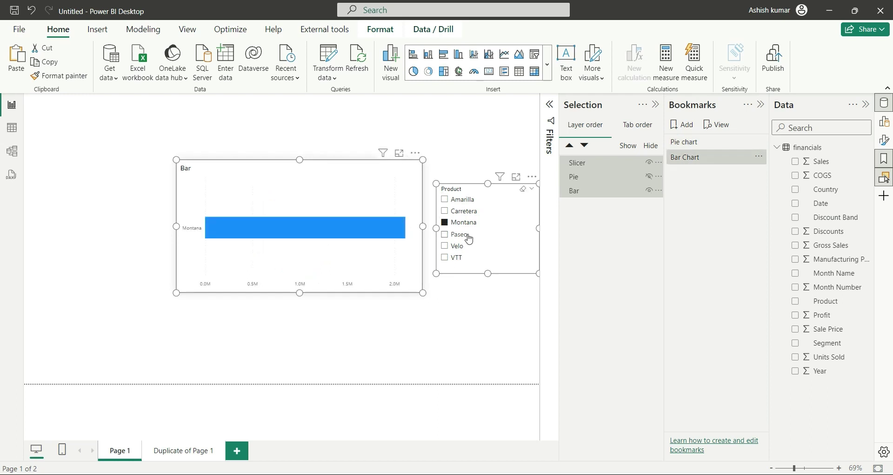
click(447, 225)
click(697, 148)
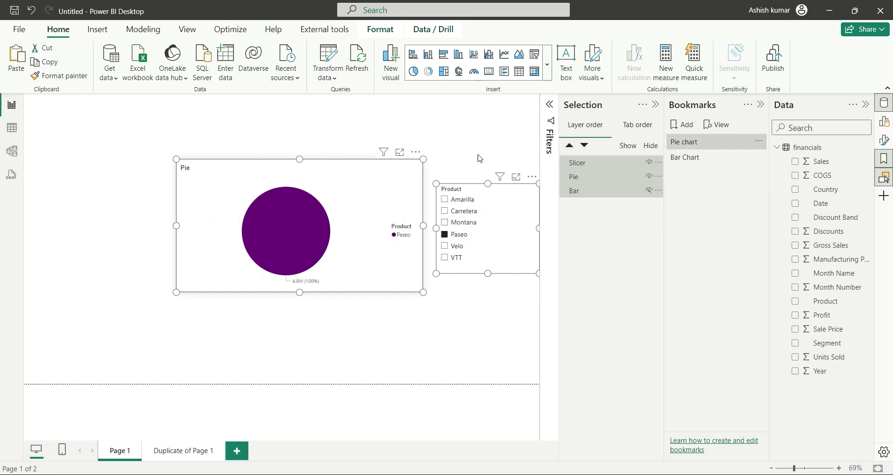
Disable the Current page option for the Pie chart bookmark, update it, and check the options of both bookmarks.
right_click(702, 140)
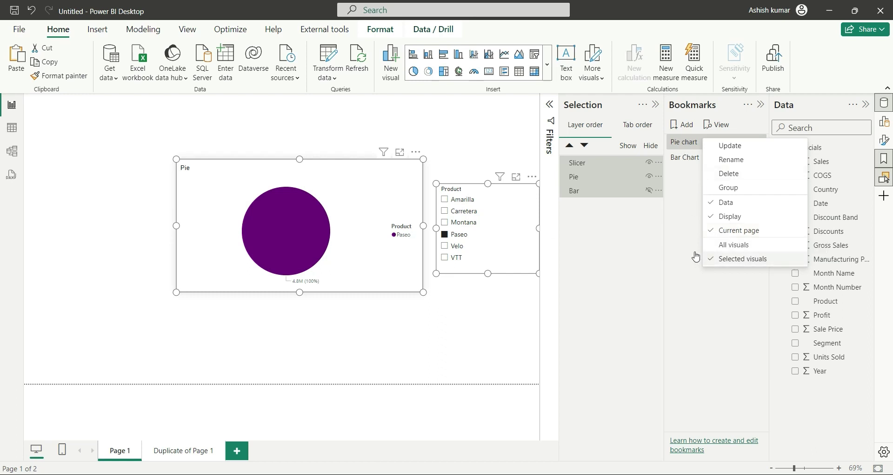
click(737, 231)
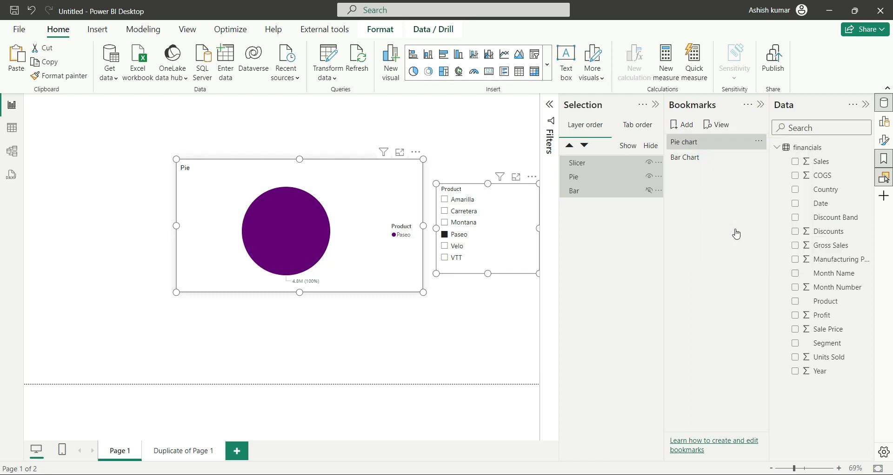
right_click(709, 145)
click(739, 151)
right_click(701, 158)
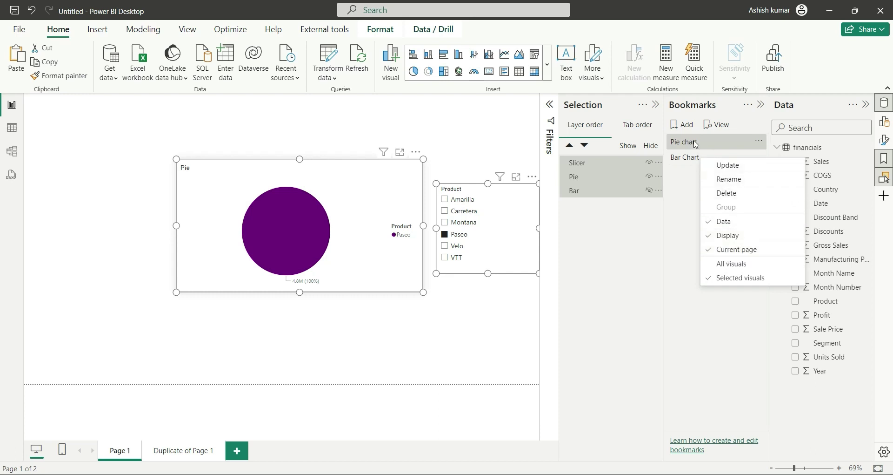
right_click(697, 145)
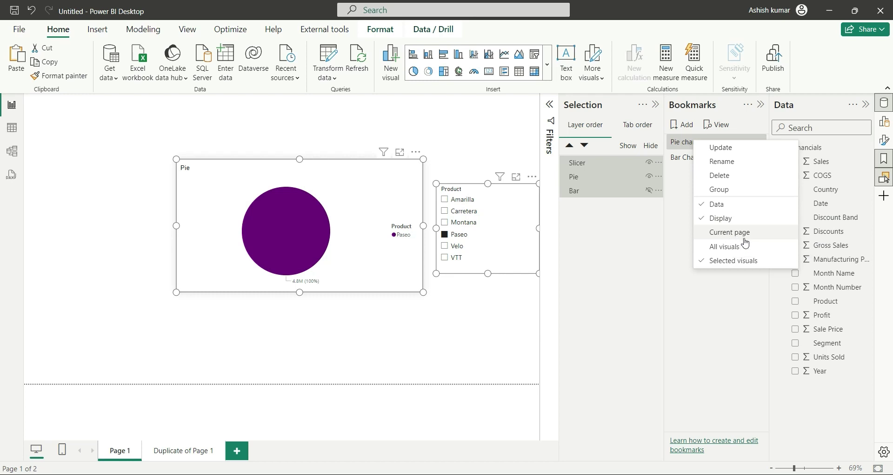
click(712, 334)
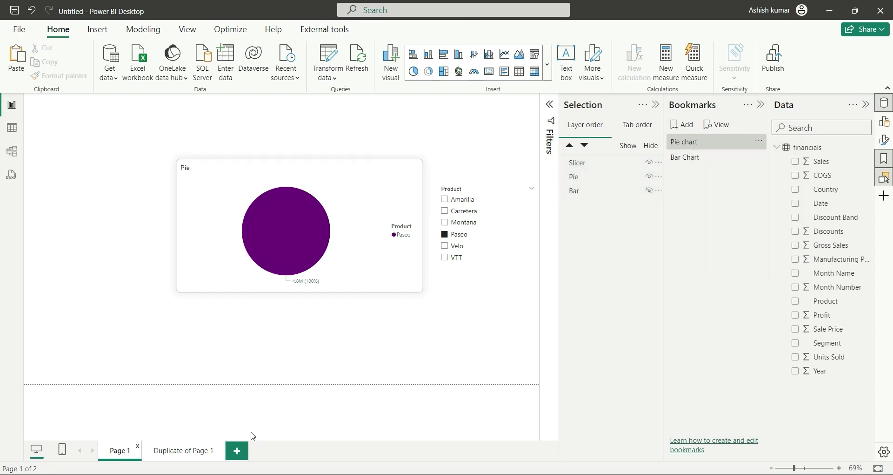
Add a new report page and apply the Pie chart and Bar Chart bookmarks from it to test page navigation.
click(237, 451)
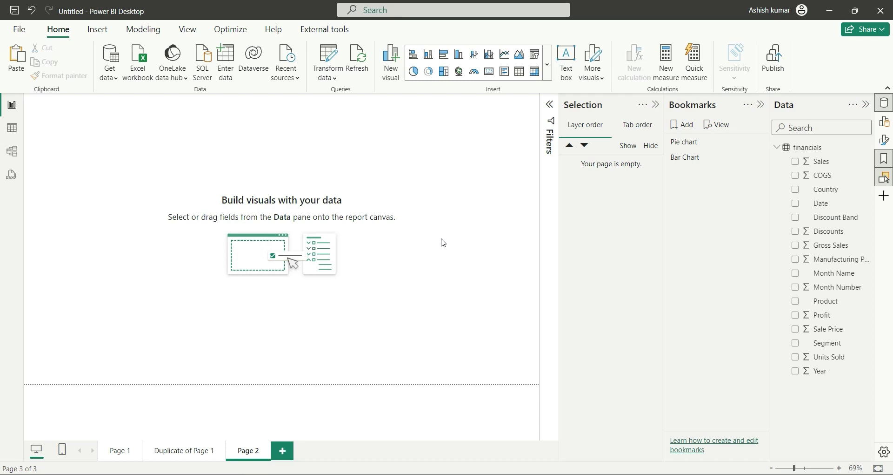
click(705, 148)
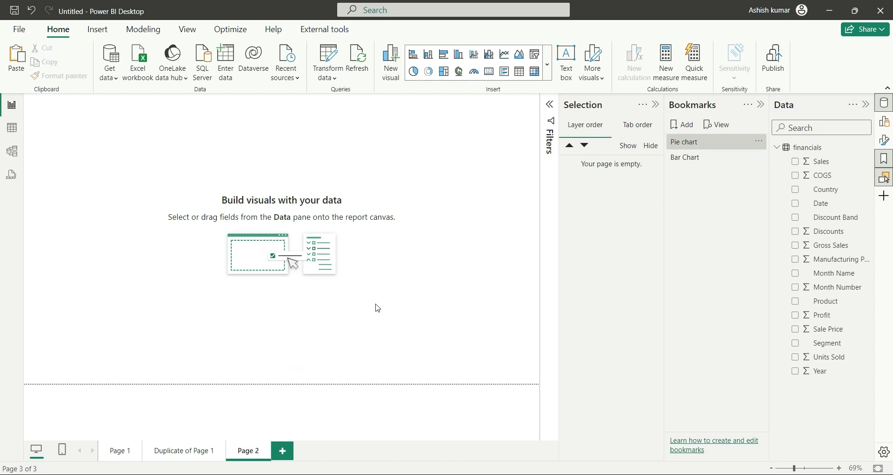
click(694, 156)
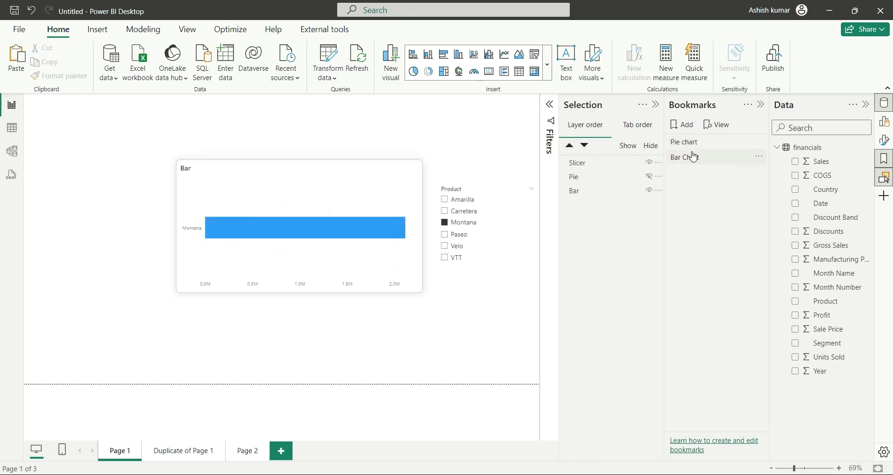